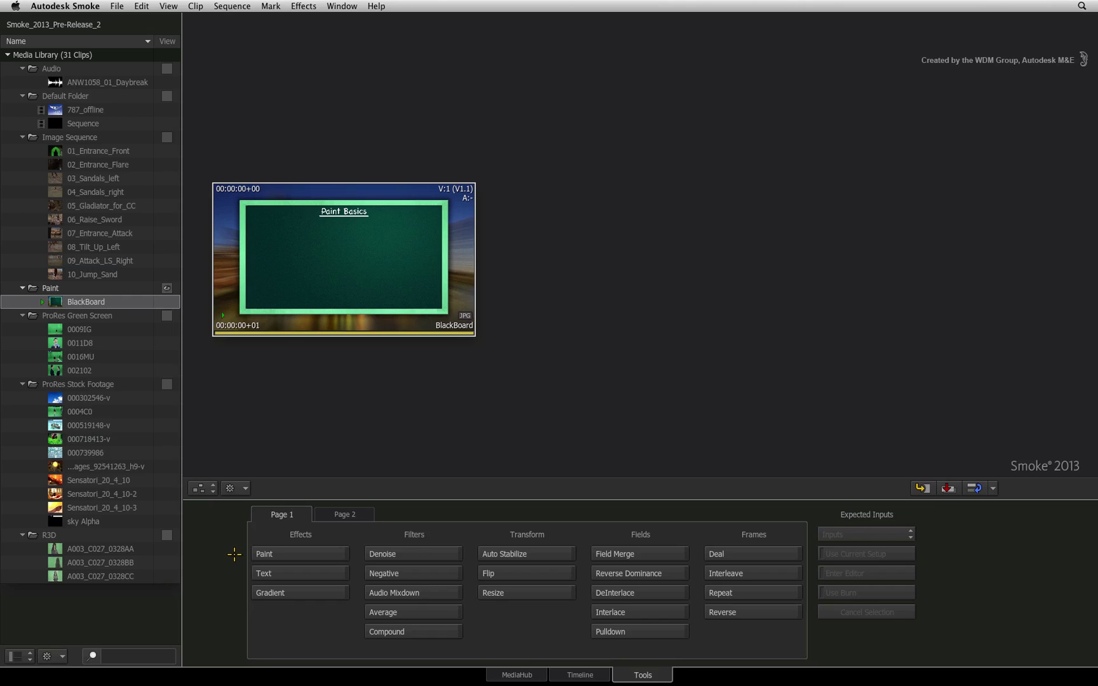
- Create a no-input Paint clip and paint two white wavy strokes across the black canvas
{"action": "left_click", "coordinate": [309, 554]}
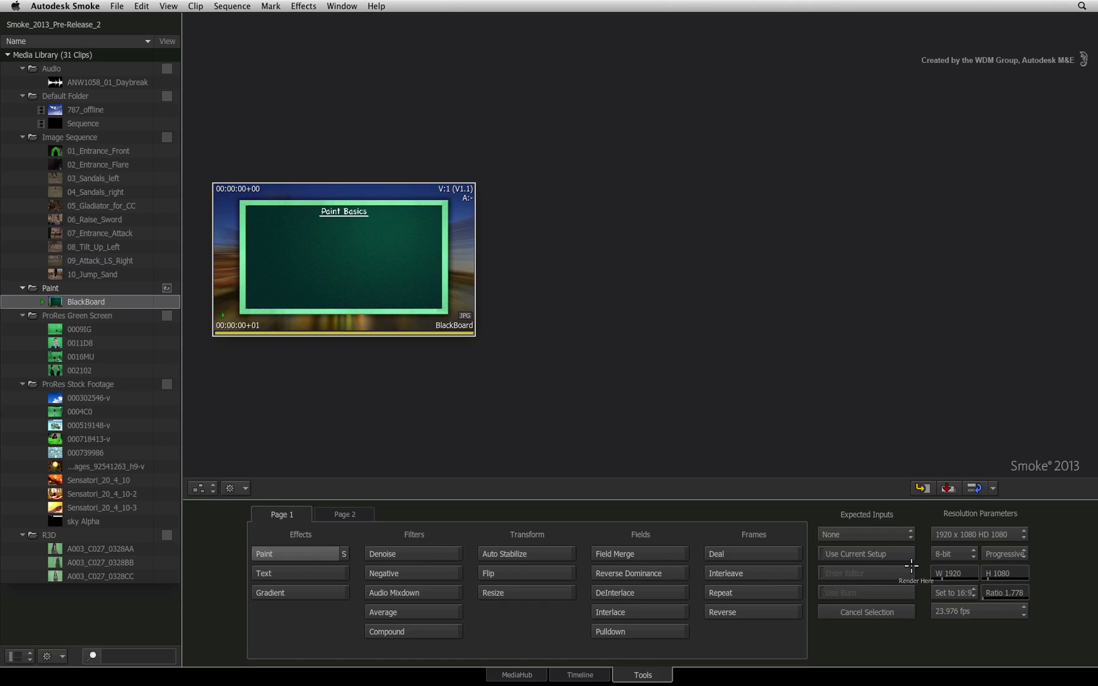
{"action": "left_click", "coordinate": [892, 534]}
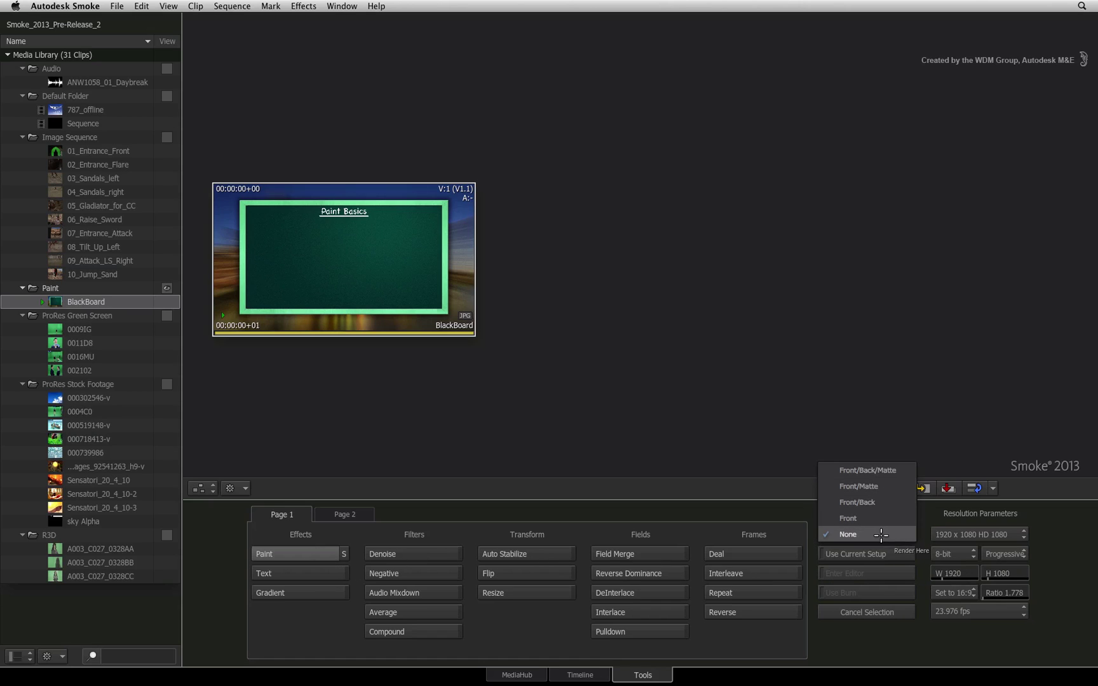
{"action": "left_click", "coordinate": [850, 534]}
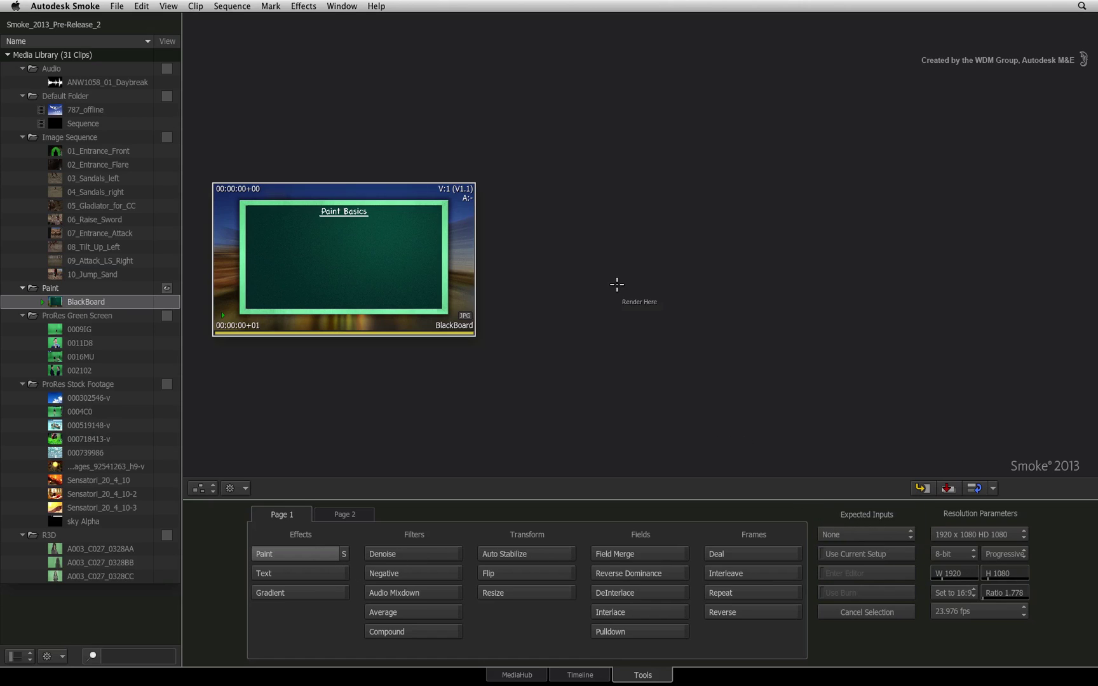
{"action": "left_click", "coordinate": [616, 290]}
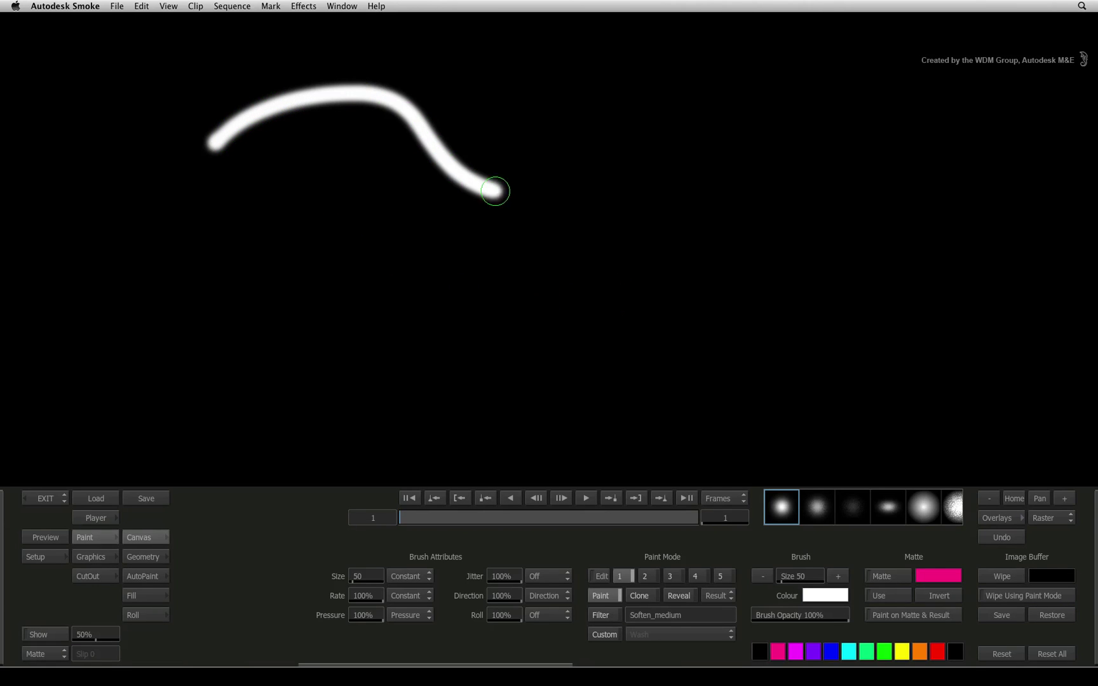
{"action": "left_click_drag", "start_coordinate": [216, 142], "coordinate": [897, 171]}
{"action": "mouse_move", "coordinate": [941, 296]}
{"action": "left_mouse_down"}
{"action": "mouse_move", "coordinate": [502, 326]}
{"action": "mouse_move", "coordinate": [184, 291]}
{"action": "left_mouse_up"}
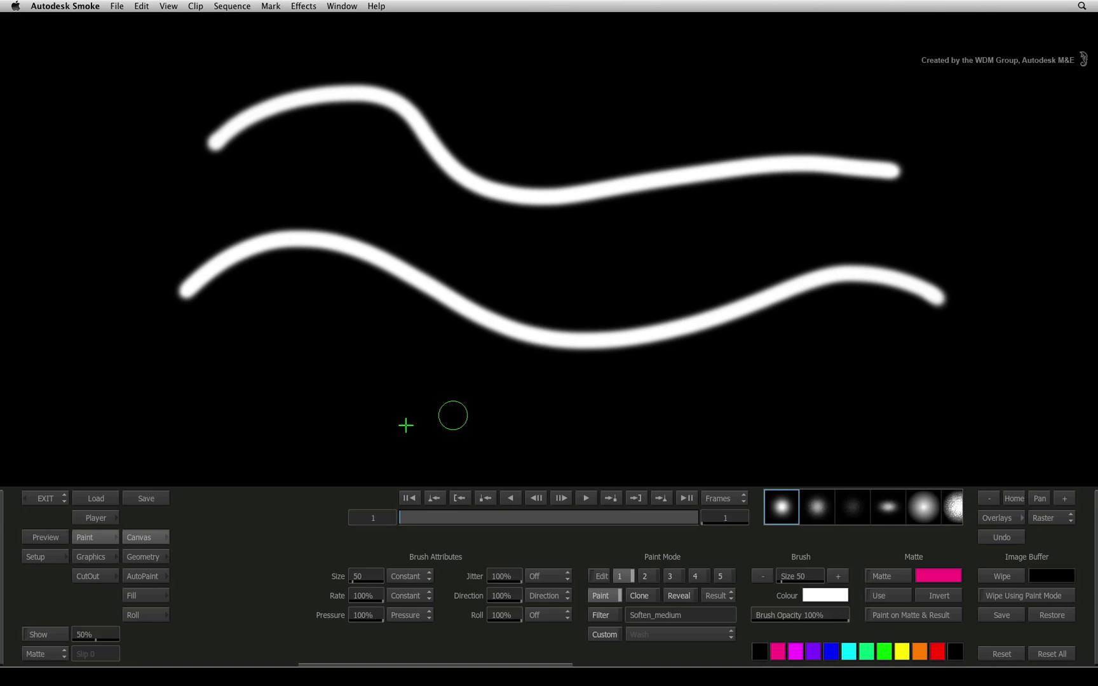
- Leave painting for the clip library and start another Paint effect
{"action": "left_click", "coordinate": [42, 498]}
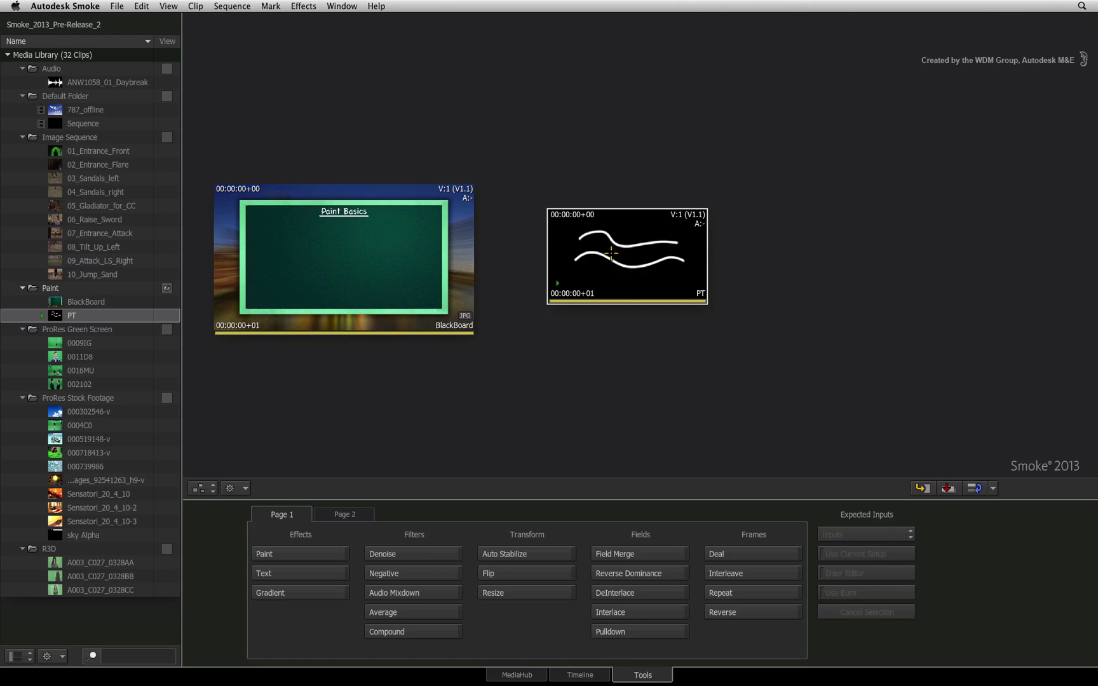
{"action": "left_click", "coordinate": [337, 556]}
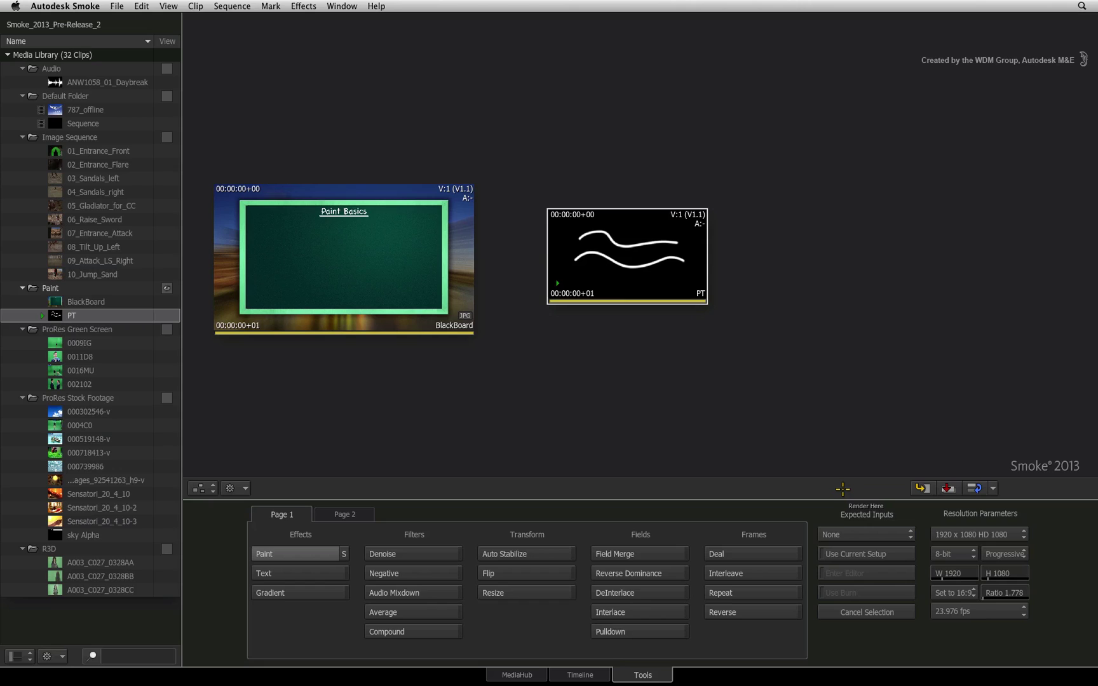
- Set Expected Inputs to Front and pick the BlackBoard clip as the front input
{"action": "left_click", "coordinate": [884, 535]}
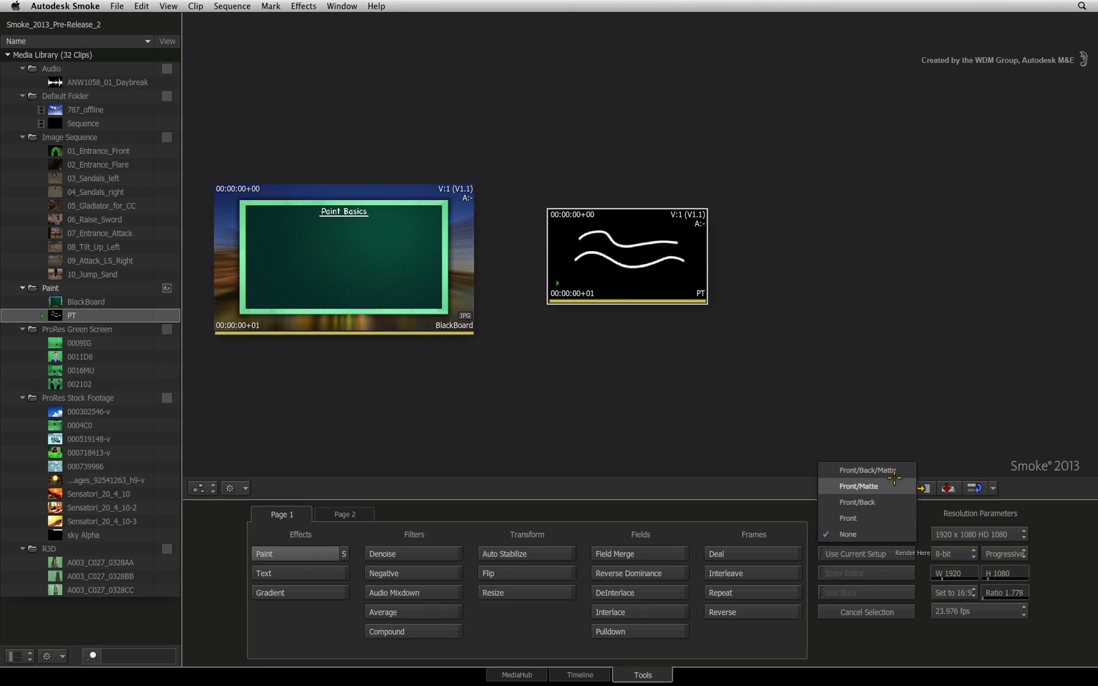
{"action": "left_click", "coordinate": [892, 518]}
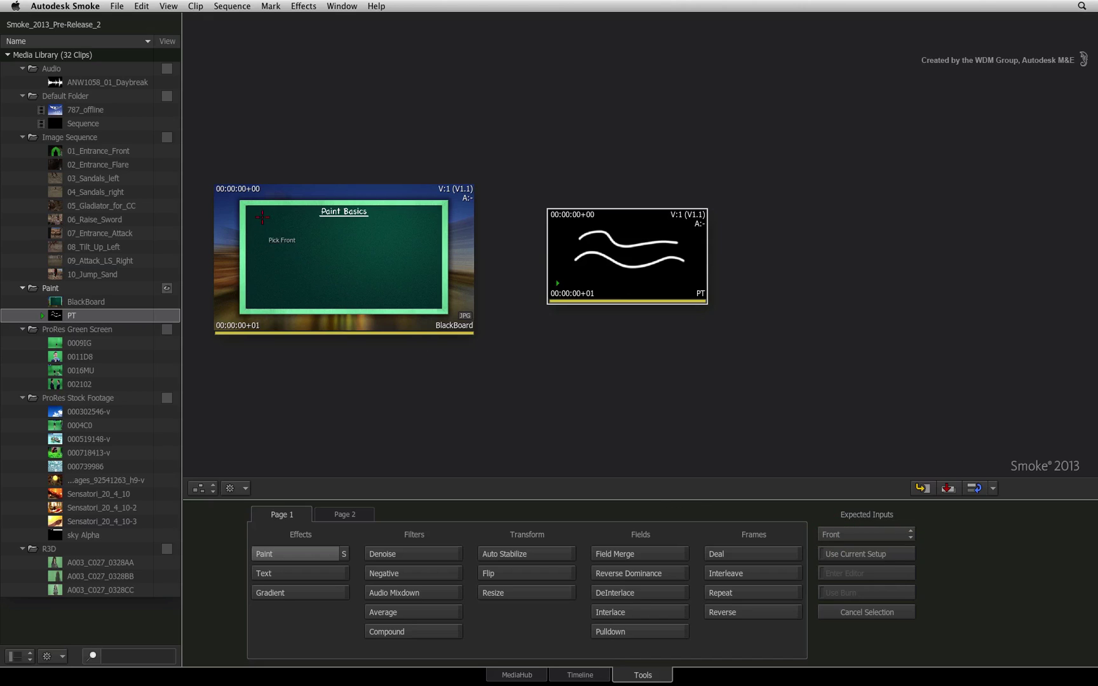
{"action": "left_click", "coordinate": [263, 191]}
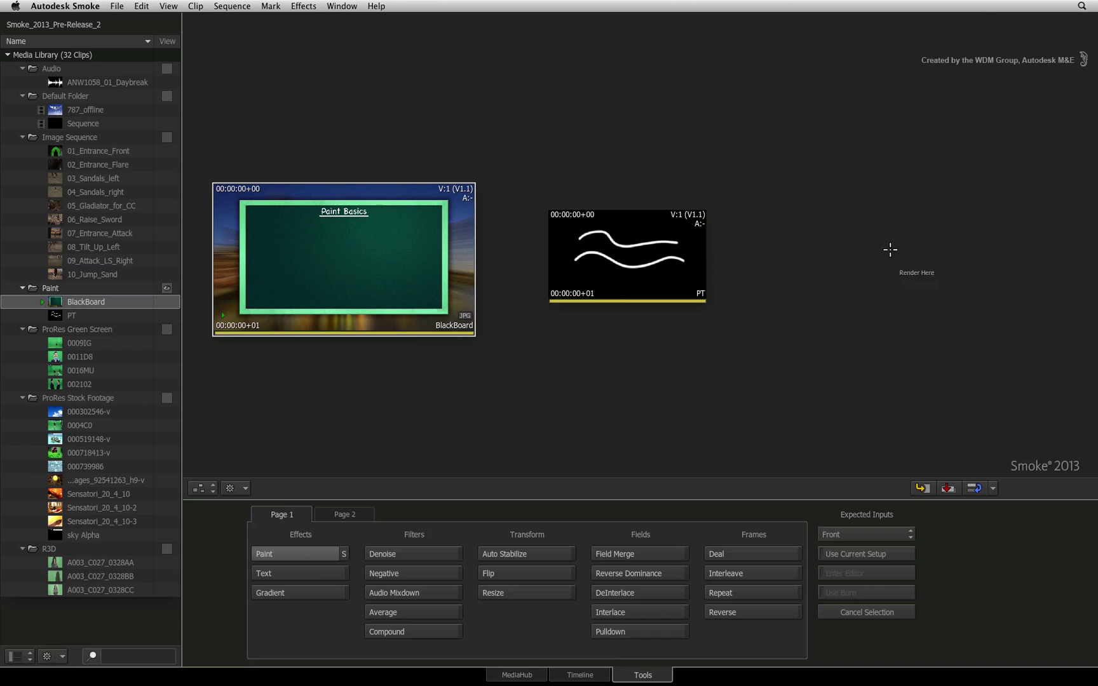
- Place the new Paint result in the workspace to open BlackBoard for painting
{"action": "left_click", "coordinate": [858, 253]}
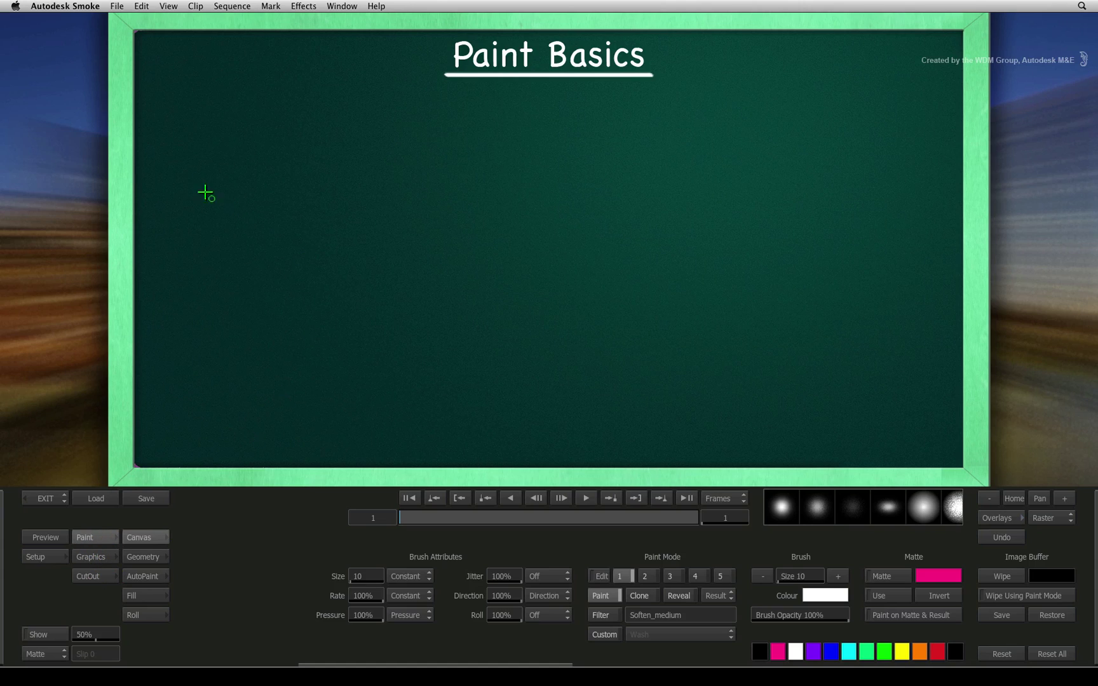
- Paint white looping strokes linking the left doodle to loops beside the Paint Basics title
{"action": "mouse_move", "coordinate": [174, 188]}
{"action": "left_mouse_down"}
{"action": "mouse_move", "coordinate": [211, 163]}
{"action": "mouse_move", "coordinate": [230, 190]}
{"action": "left_mouse_up"}
{"action": "mouse_move", "coordinate": [368, 80]}
{"action": "left_mouse_down"}
{"action": "mouse_move", "coordinate": [392, 63]}
{"action": "mouse_move", "coordinate": [417, 68]}
{"action": "mouse_move", "coordinate": [435, 41]}
{"action": "left_mouse_up"}
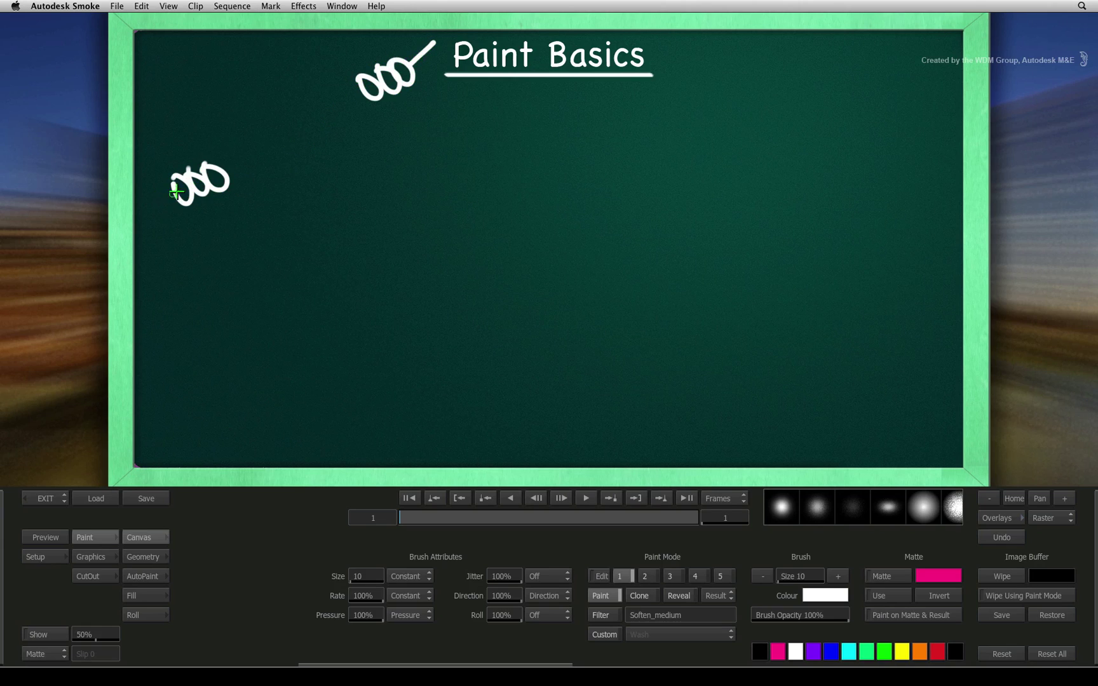
{"action": "left_click_drag", "start_coordinate": [177, 195], "coordinate": [138, 222]}
{"action": "mouse_move", "coordinate": [229, 187]}
{"action": "left_mouse_down"}
{"action": "mouse_move", "coordinate": [251, 153]}
{"action": "mouse_move", "coordinate": [307, 167]}
{"action": "mouse_move", "coordinate": [335, 90]}
{"action": "mouse_move", "coordinate": [355, 78]}
{"action": "left_mouse_up"}
- Draw a white filled circle, squeeze it into a narrow ellipse and tilt it diagonally
{"action": "left_click", "coordinate": [90, 557]}
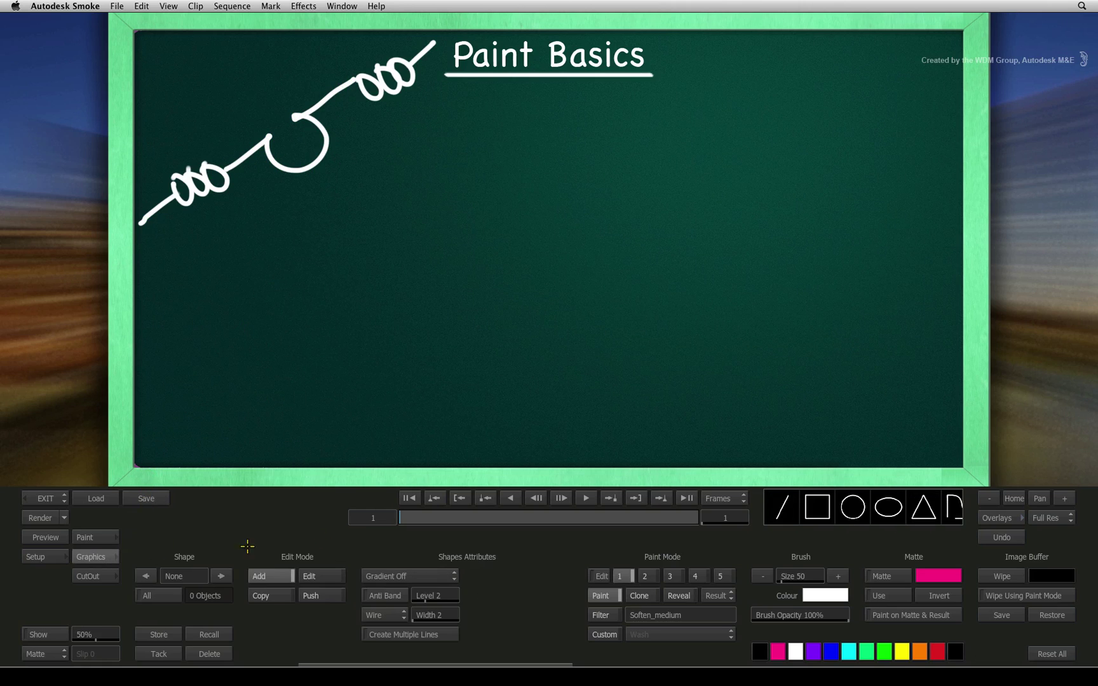
{"action": "left_click", "coordinate": [852, 507]}
{"action": "left_click_drag", "start_coordinate": [521, 153], "coordinate": [761, 327]}
{"action": "left_click_drag", "start_coordinate": [699, 182], "coordinate": [674, 181]}
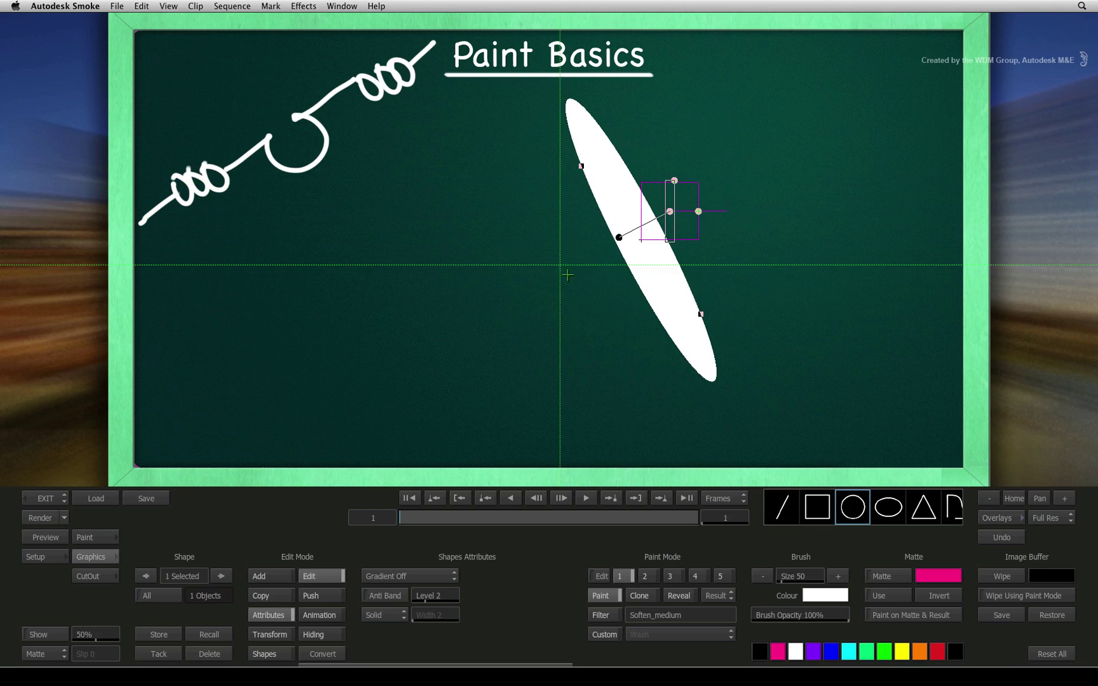
{"action": "left_click_drag", "start_coordinate": [727, 211], "coordinate": [410, 499]}
{"action": "left_click", "coordinate": [90, 577]}
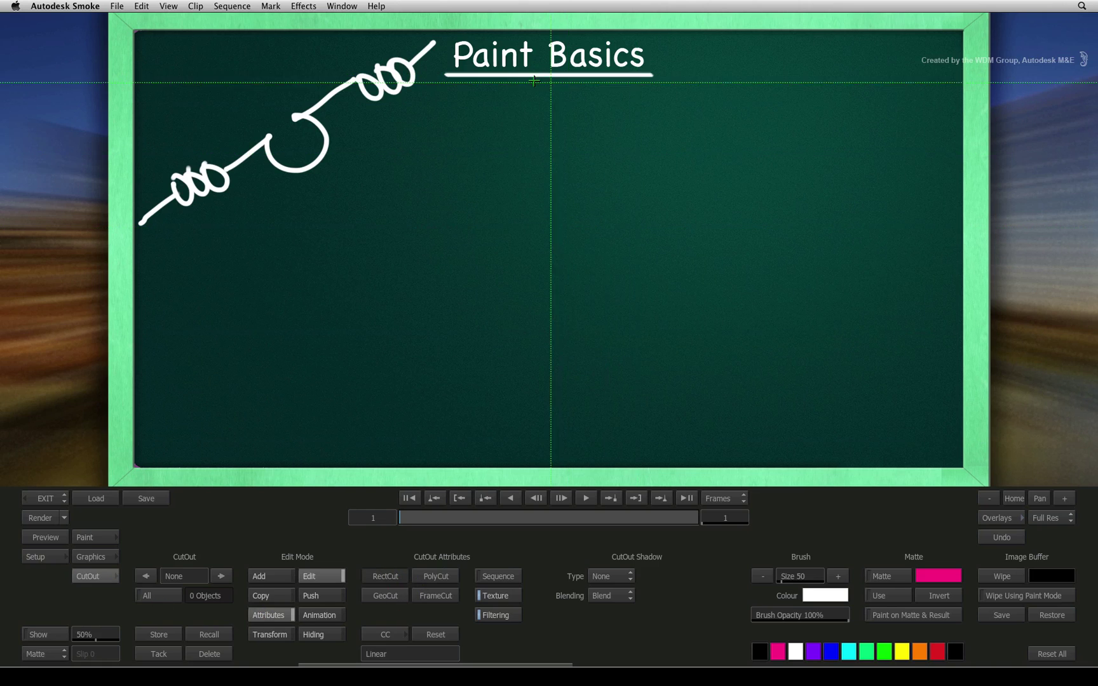
- Cut a rectangle around the title, move it to board centre, and resume brush painting
{"action": "left_click_drag", "start_coordinate": [512, 42], "coordinate": [670, 97]}
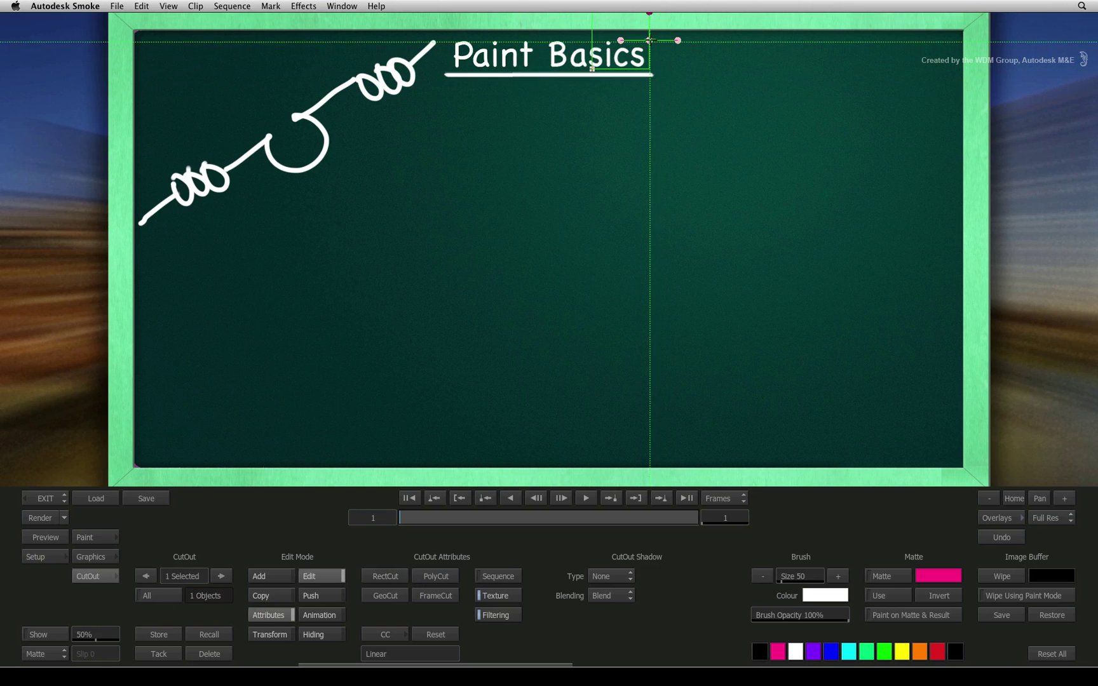
{"action": "mouse_move", "coordinate": [699, 159]}
{"action": "left_mouse_down"}
{"action": "mouse_move", "coordinate": [490, 299]}
{"action": "mouse_move", "coordinate": [509, 256]}
{"action": "left_mouse_up"}
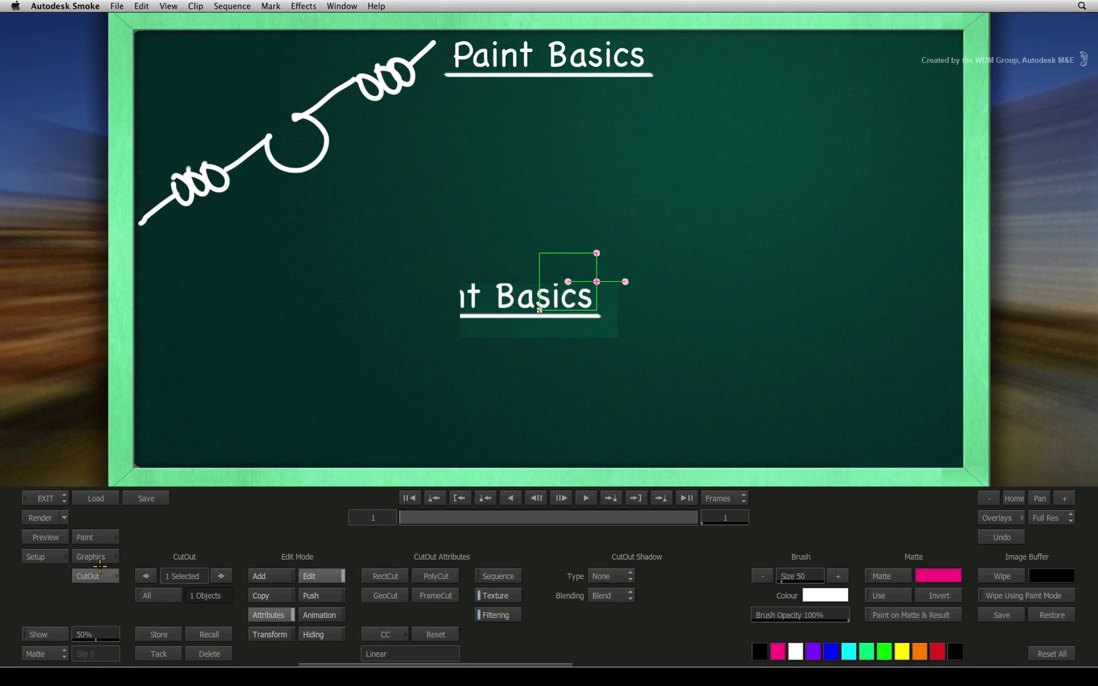
{"action": "left_click", "coordinate": [86, 537]}
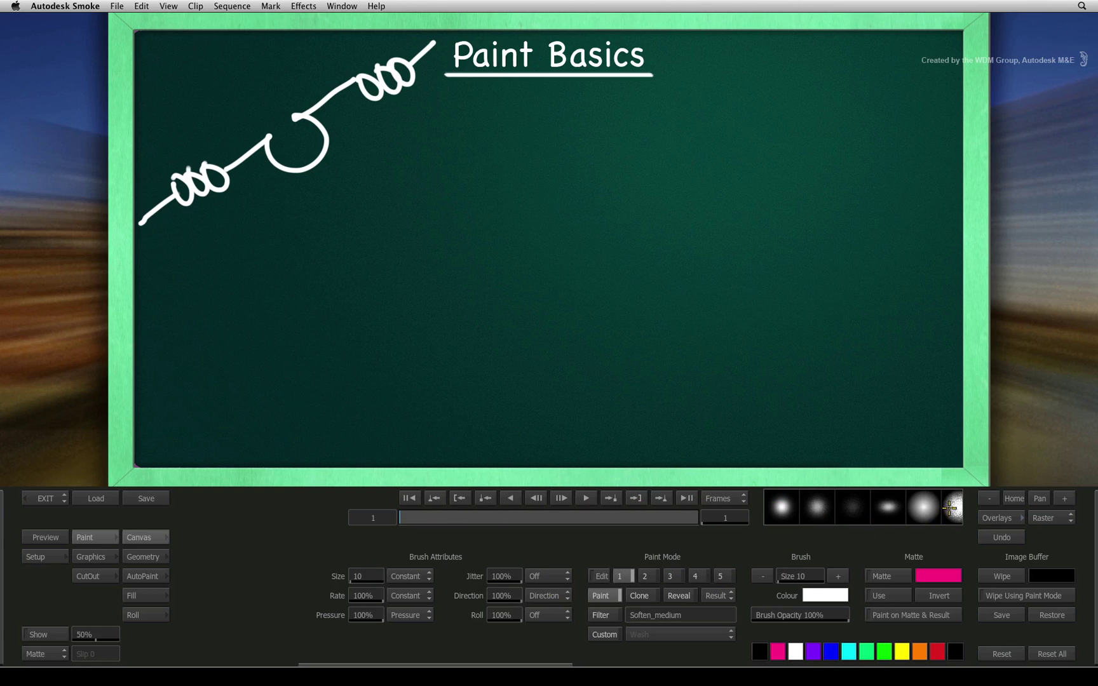
{"action": "left_click_drag", "start_coordinate": [936, 523], "coordinate": [580, 513]}
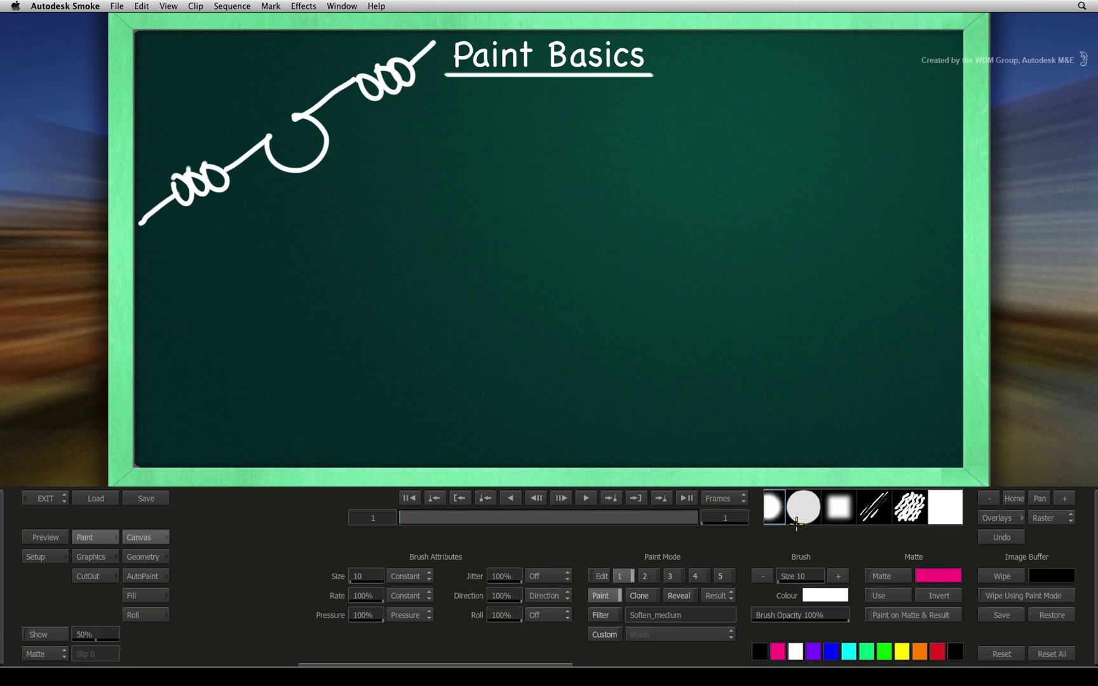
{"action": "left_click_drag", "start_coordinate": [788, 521], "coordinate": [811, 525]}
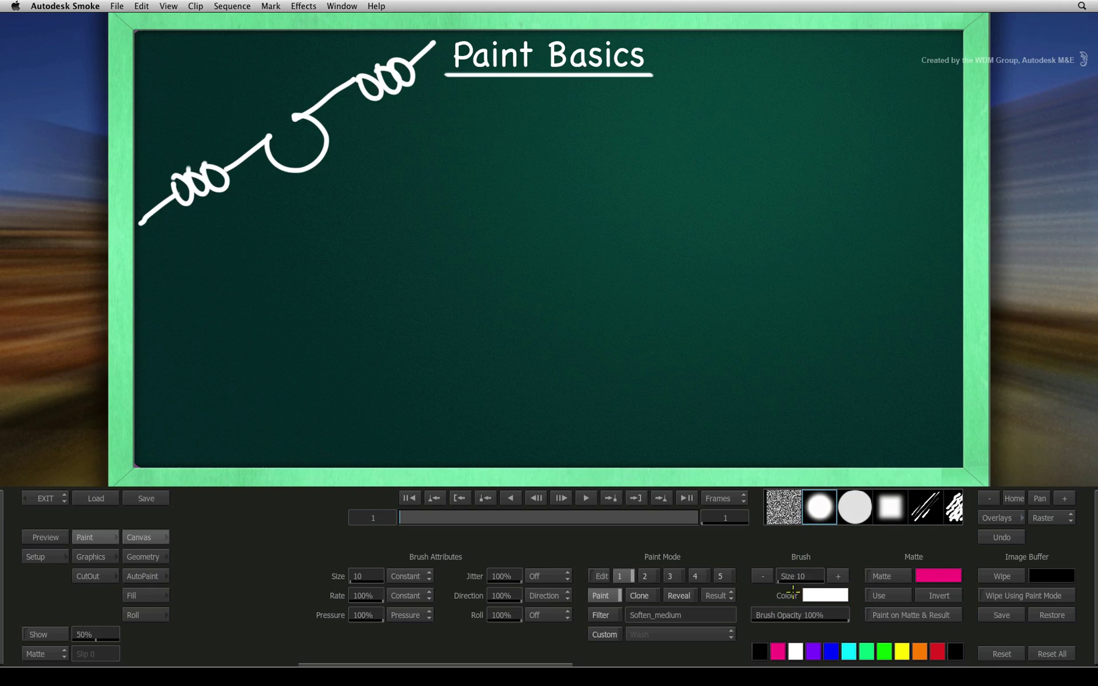
{"action": "left_click_drag", "start_coordinate": [791, 580], "coordinate": [806, 573]}
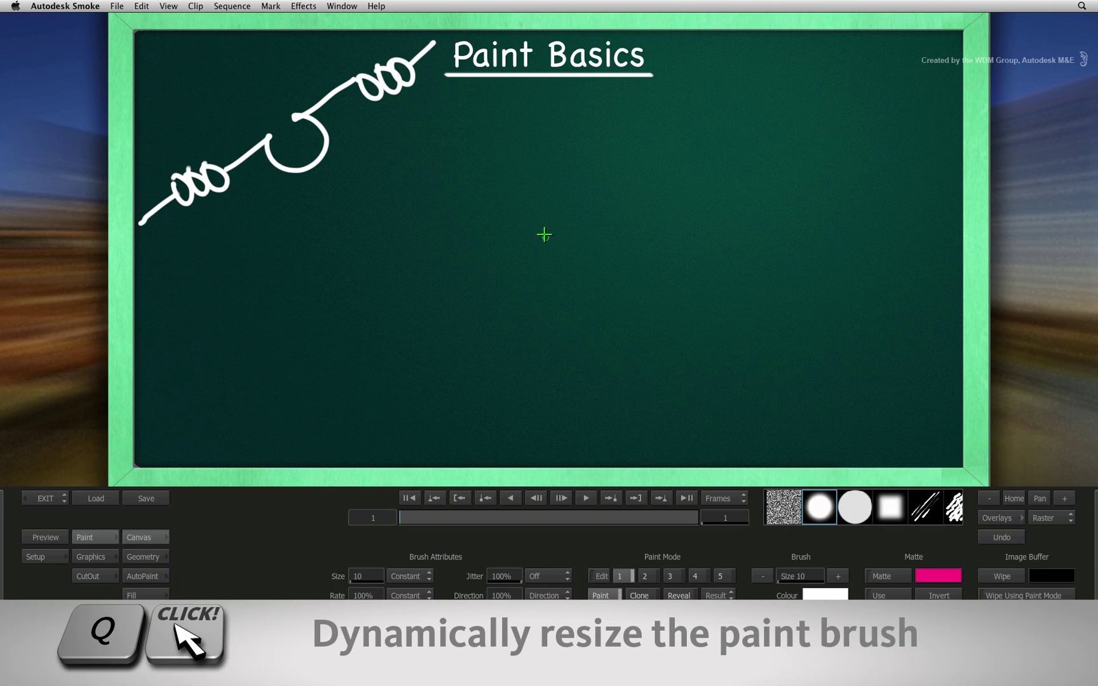
{"action": "mouse_move", "coordinate": [556, 238]}
{"action": "left_mouse_down"}
{"action": "mouse_move", "coordinate": [566, 244]}
{"action": "mouse_move", "coordinate": [543, 219]}
{"action": "left_mouse_up"}
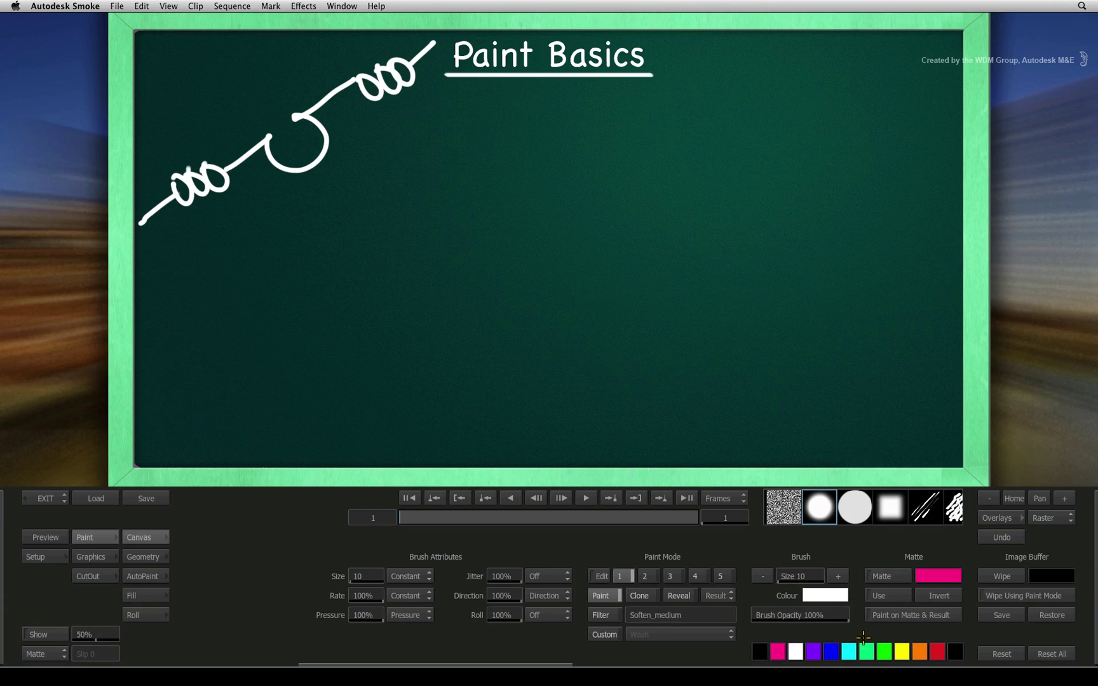
- Set the brush colour back to white and paint a white hand outline over the wire
{"action": "left_click", "coordinate": [902, 652]}
{"action": "left_click", "coordinate": [833, 593]}
{"action": "left_click_drag", "start_coordinate": [836, 557], "coordinate": [852, 388]}
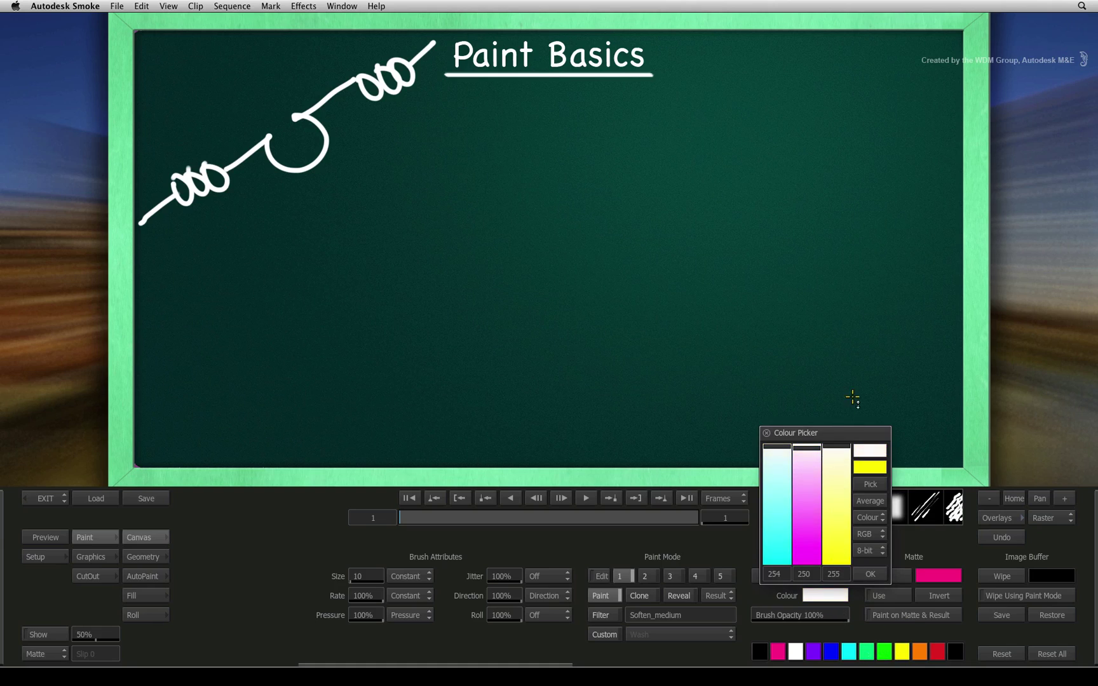
{"action": "left_click_drag", "start_coordinate": [811, 453], "coordinate": [815, 404]}
{"action": "left_click", "coordinate": [869, 452]}
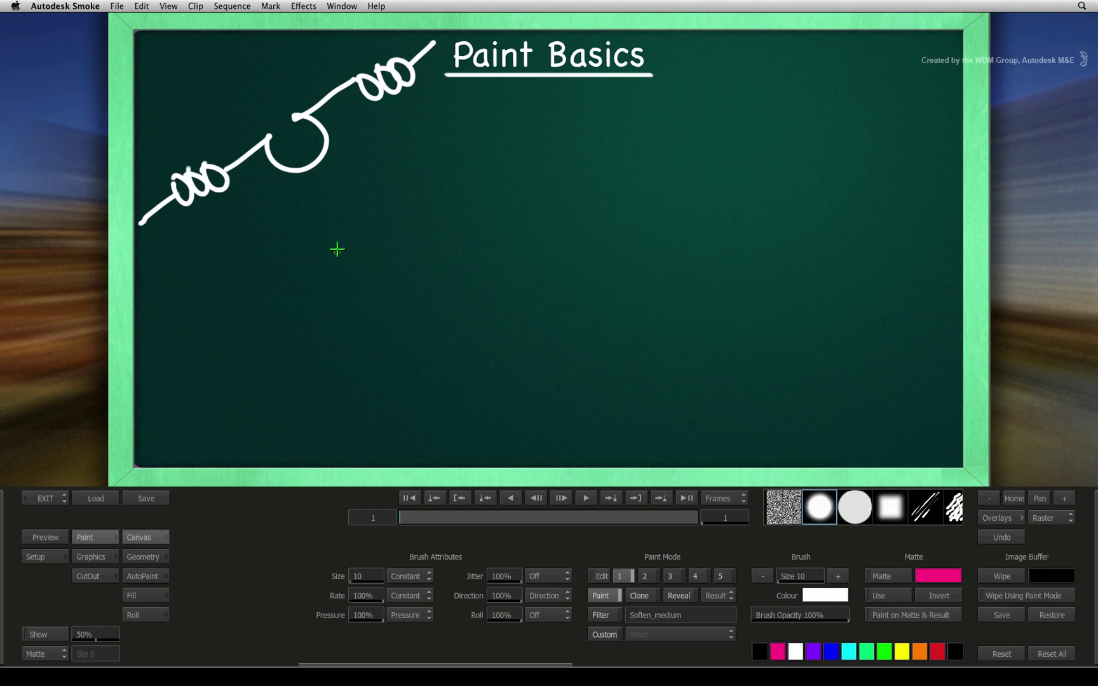
{"action": "mouse_move", "coordinate": [248, 151]}
{"action": "left_mouse_down"}
{"action": "mouse_move", "coordinate": [257, 121]}
{"action": "mouse_move", "coordinate": [272, 138]}
{"action": "mouse_move", "coordinate": [301, 110]}
{"action": "left_mouse_up"}
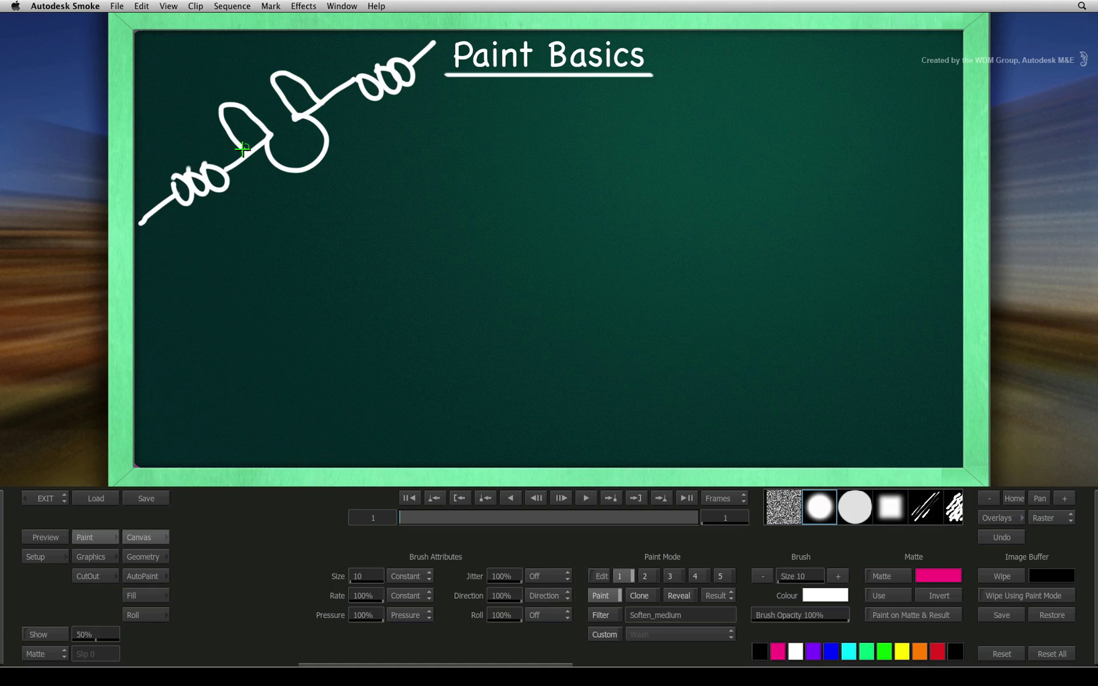
{"action": "mouse_move", "coordinate": [241, 152]}
{"action": "left_mouse_down"}
{"action": "mouse_move", "coordinate": [318, 68]}
{"action": "mouse_move", "coordinate": [333, 92]}
{"action": "left_mouse_up"}
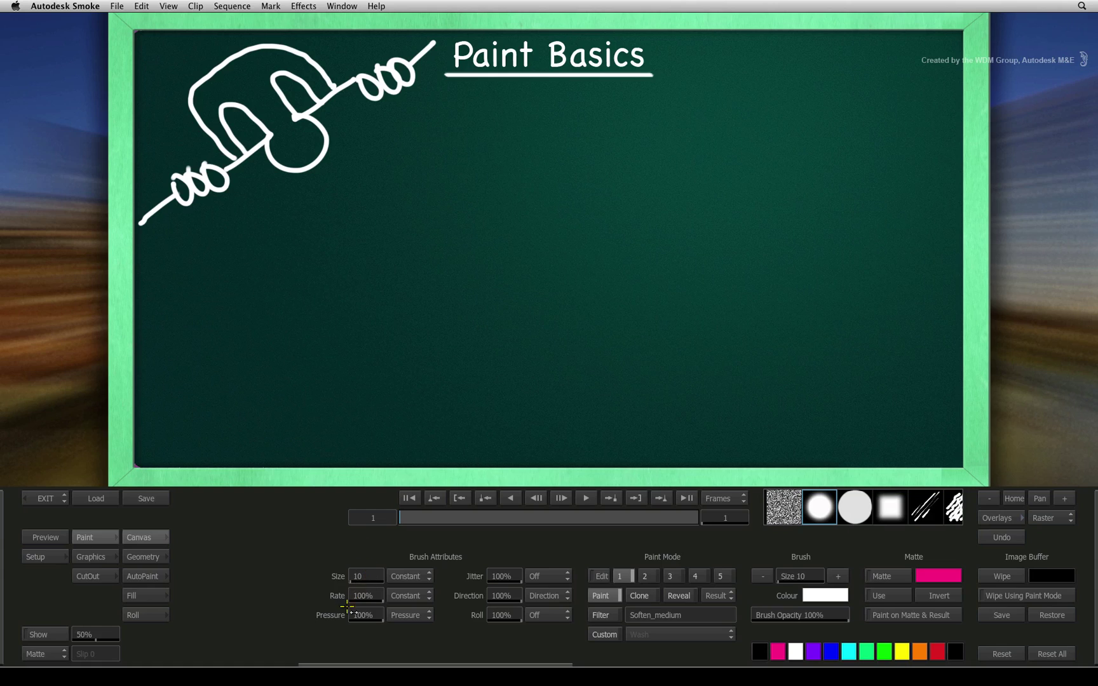
- Set Constant brush pressure, use purple for the two dots, then switch the brush to red
{"action": "left_click", "coordinate": [427, 618]}
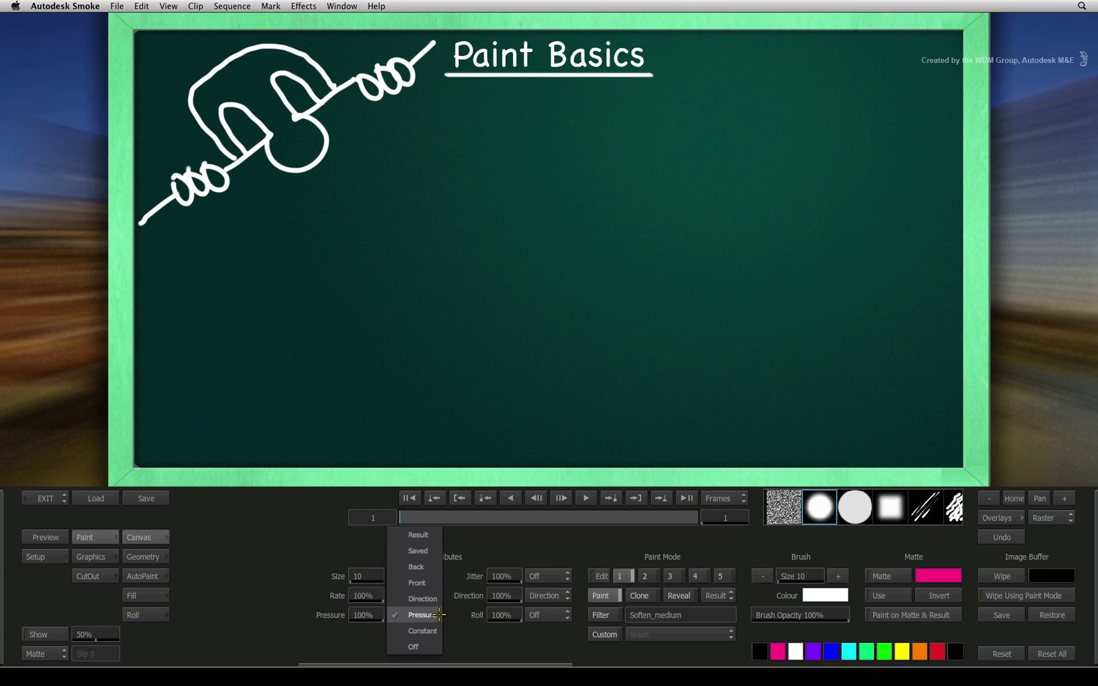
{"action": "left_click", "coordinate": [436, 631]}
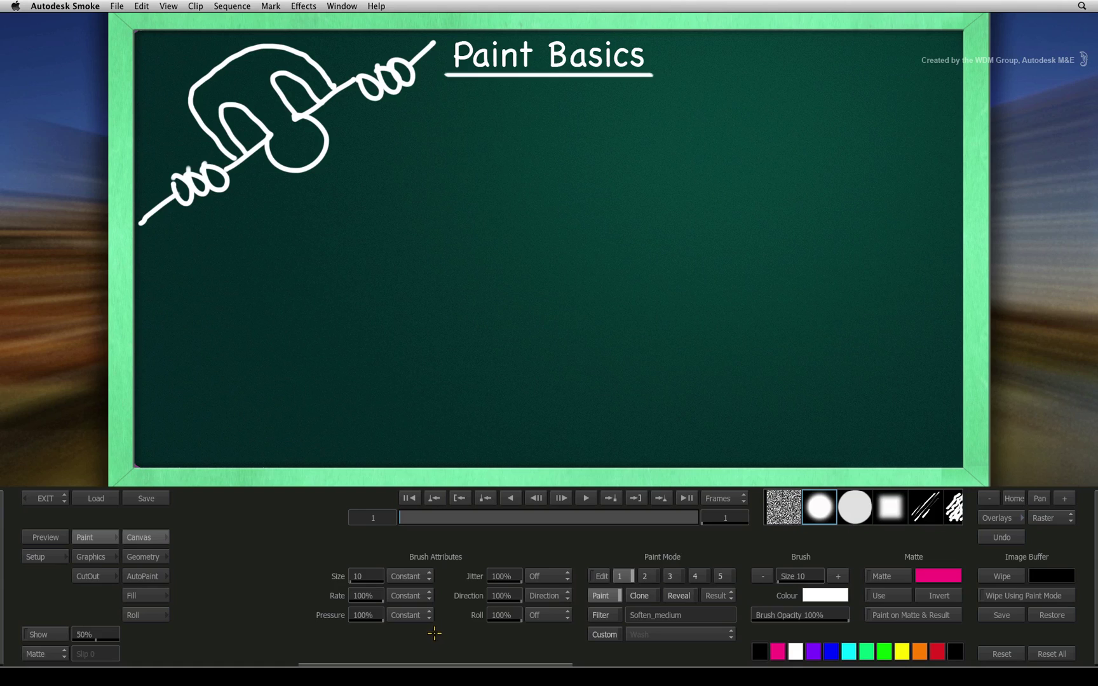
{"action": "left_click", "coordinate": [814, 652]}
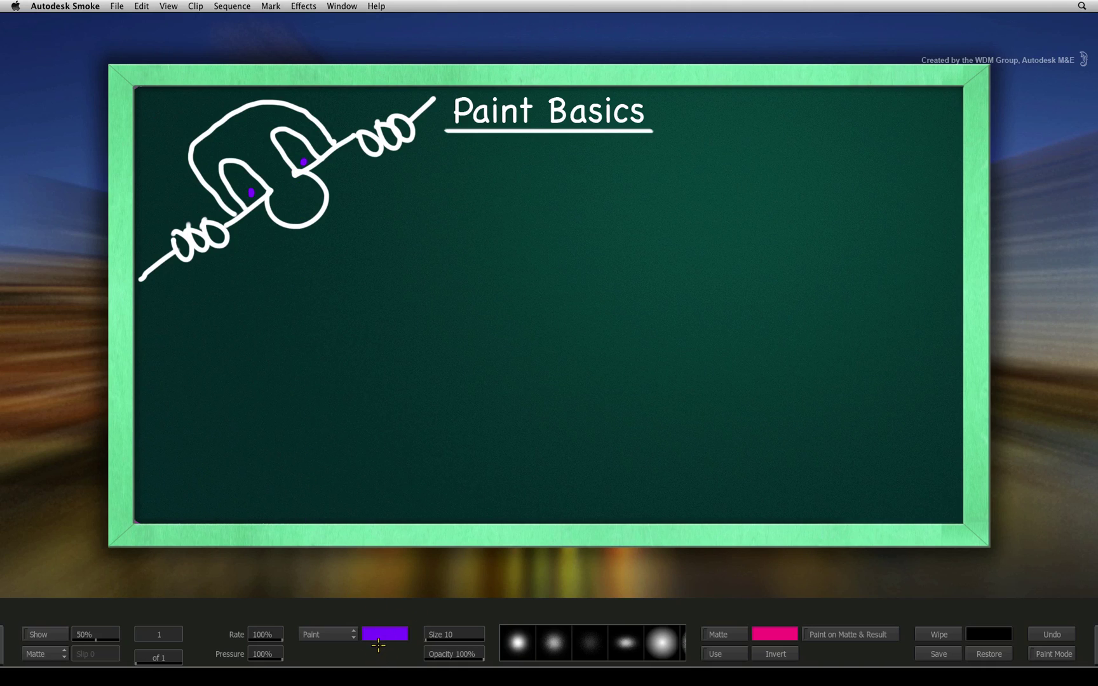
{"action": "left_click", "coordinate": [1043, 652]}
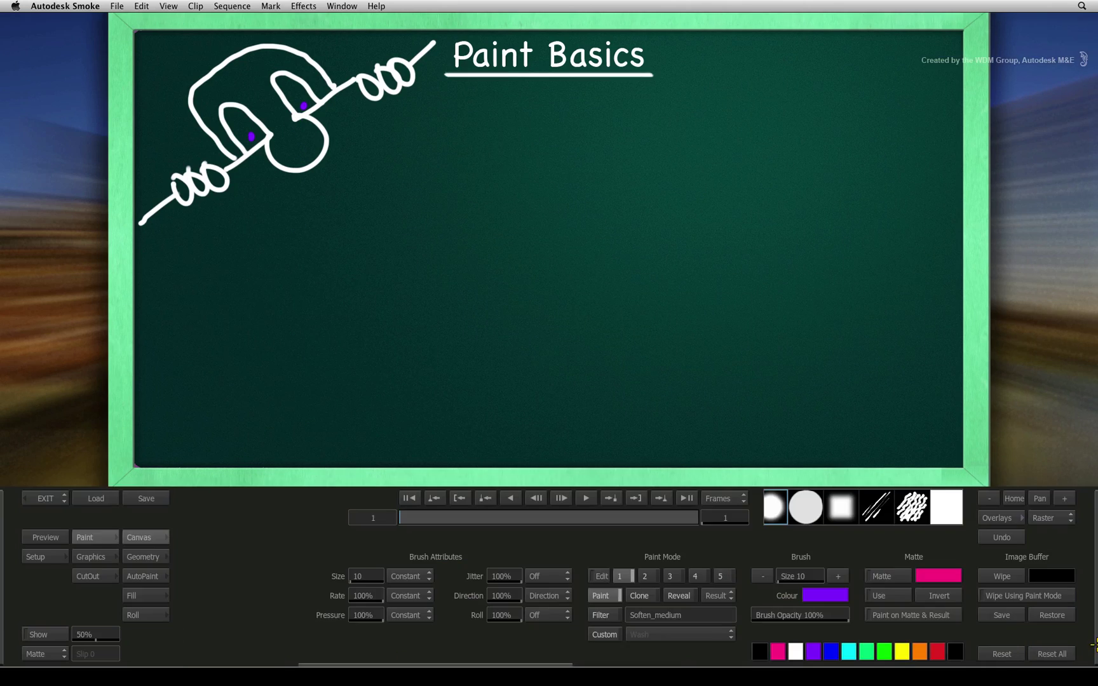
{"action": "left_click", "coordinate": [937, 651]}
- Zoom in and paint 'Smoke' in large red letters
{"action": "left_click", "coordinate": [1064, 498]}
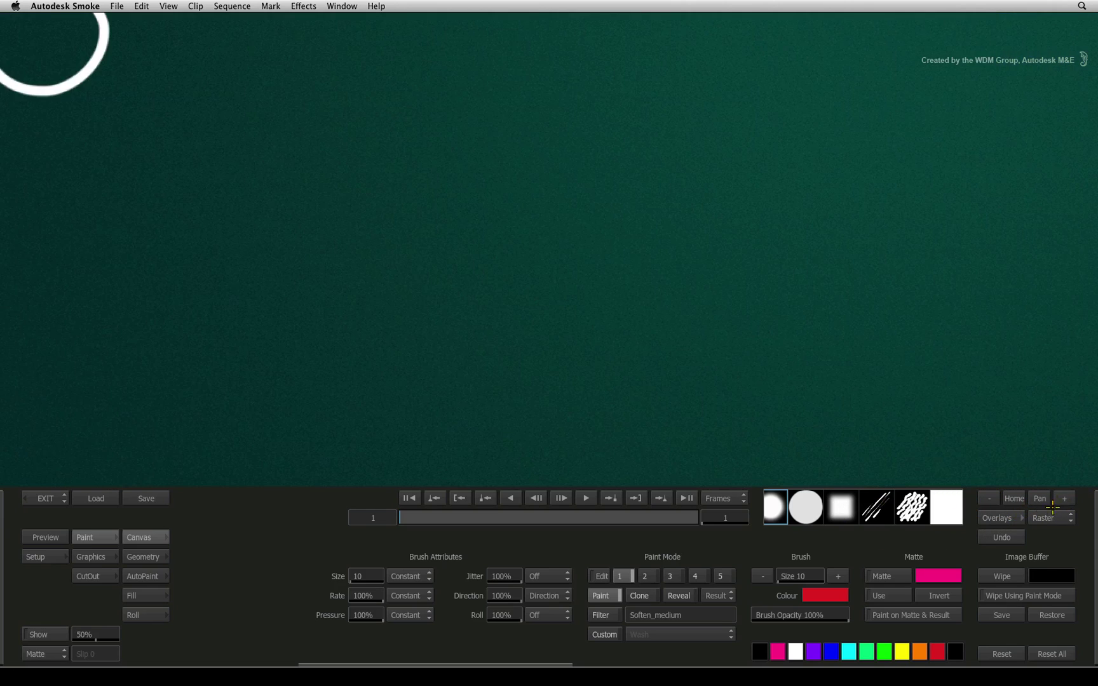
{"action": "left_click_drag", "start_coordinate": [221, 81], "coordinate": [142, 176]}
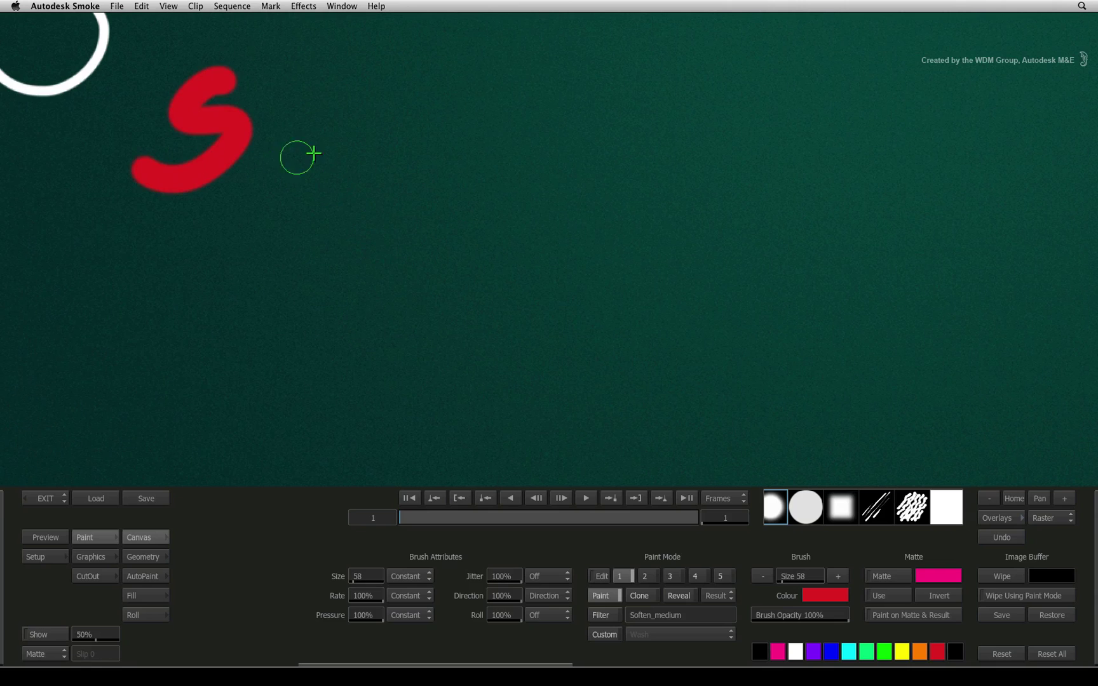
{"action": "mouse_move", "coordinate": [279, 117]}
{"action": "left_mouse_down"}
{"action": "mouse_move", "coordinate": [368, 111]}
{"action": "mouse_move", "coordinate": [386, 180]}
{"action": "left_mouse_up"}
{"action": "left_click_drag", "start_coordinate": [446, 108], "coordinate": [454, 135]}
{"action": "mouse_move", "coordinate": [498, 61]}
{"action": "left_mouse_down"}
{"action": "mouse_move", "coordinate": [574, 156]}
{"action": "mouse_move", "coordinate": [690, 163]}
{"action": "left_mouse_up"}
{"action": "mouse_move", "coordinate": [356, 233]}
{"action": "left_mouse_down"}
{"action": "mouse_move", "coordinate": [352, 319]}
{"action": "mouse_move", "coordinate": [441, 326]}
{"action": "mouse_move", "coordinate": [537, 365]}
{"action": "left_mouse_up"}
- Paint 'Rulez!' below with its exclamation dot, then zoom out to the whole board
{"action": "left_click_drag", "start_coordinate": [553, 241], "coordinate": [573, 374]}
{"action": "left_click_drag", "start_coordinate": [600, 343], "coordinate": [721, 382]}
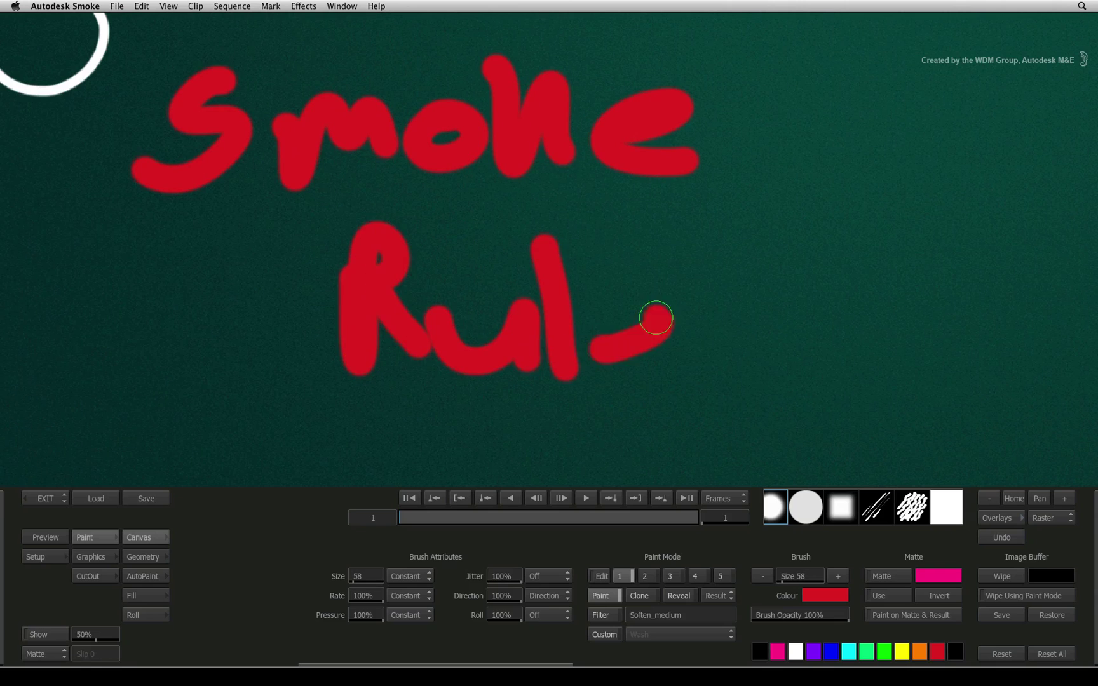
{"action": "mouse_move", "coordinate": [734, 322]}
{"action": "left_mouse_down"}
{"action": "mouse_move", "coordinate": [790, 321]}
{"action": "mouse_move", "coordinate": [888, 377]}
{"action": "left_mouse_up"}
{"action": "left_click_drag", "start_coordinate": [901, 269], "coordinate": [893, 369]}
{"action": "left_click", "coordinate": [891, 416]}
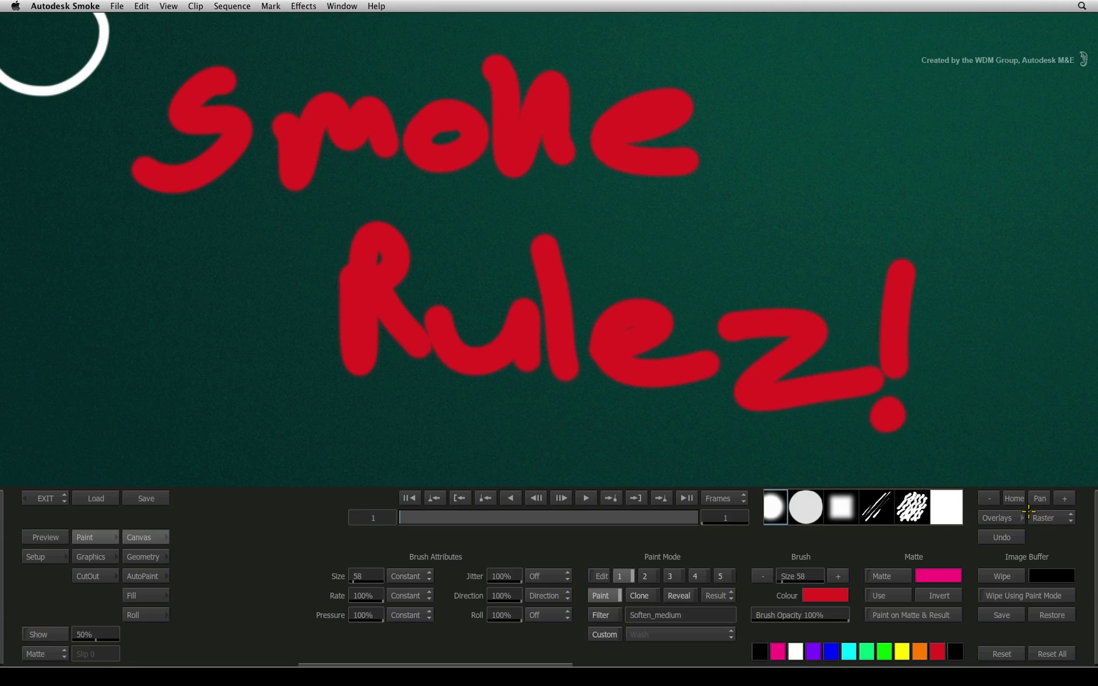
{"action": "left_click", "coordinate": [1015, 497]}
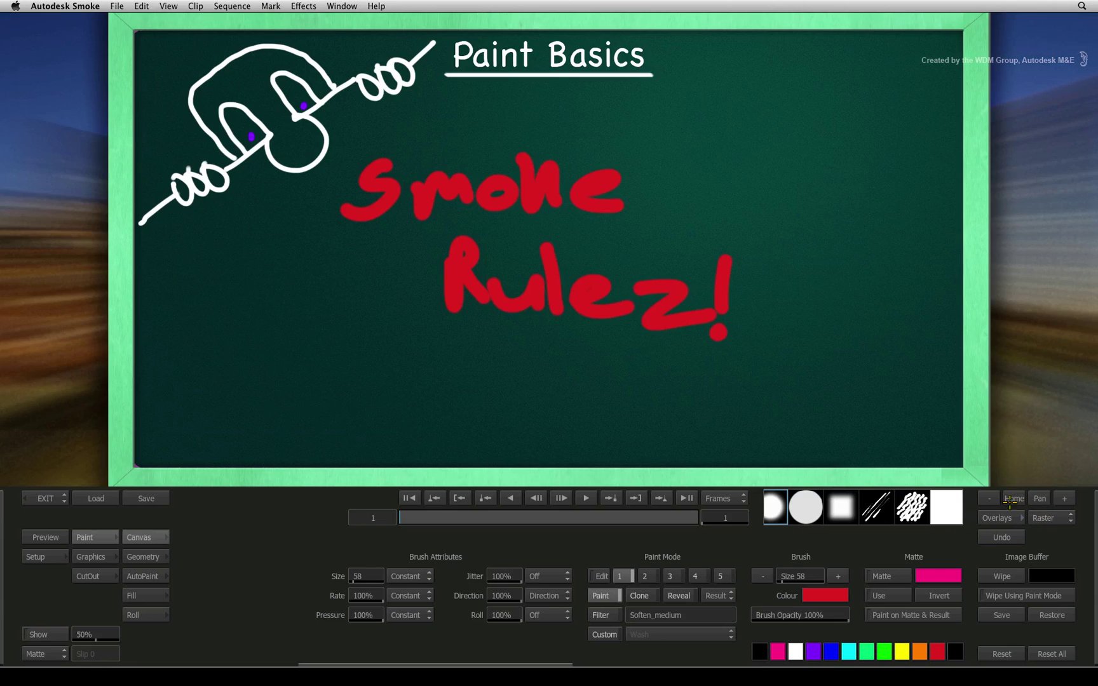
- Undo and redo the red lettering, then reset the brush to its default settings
{"action": "left_click", "coordinate": [1002, 537]}
{"action": "left_click", "coordinate": [1002, 538]}
{"action": "left_click", "coordinate": [984, 653]}
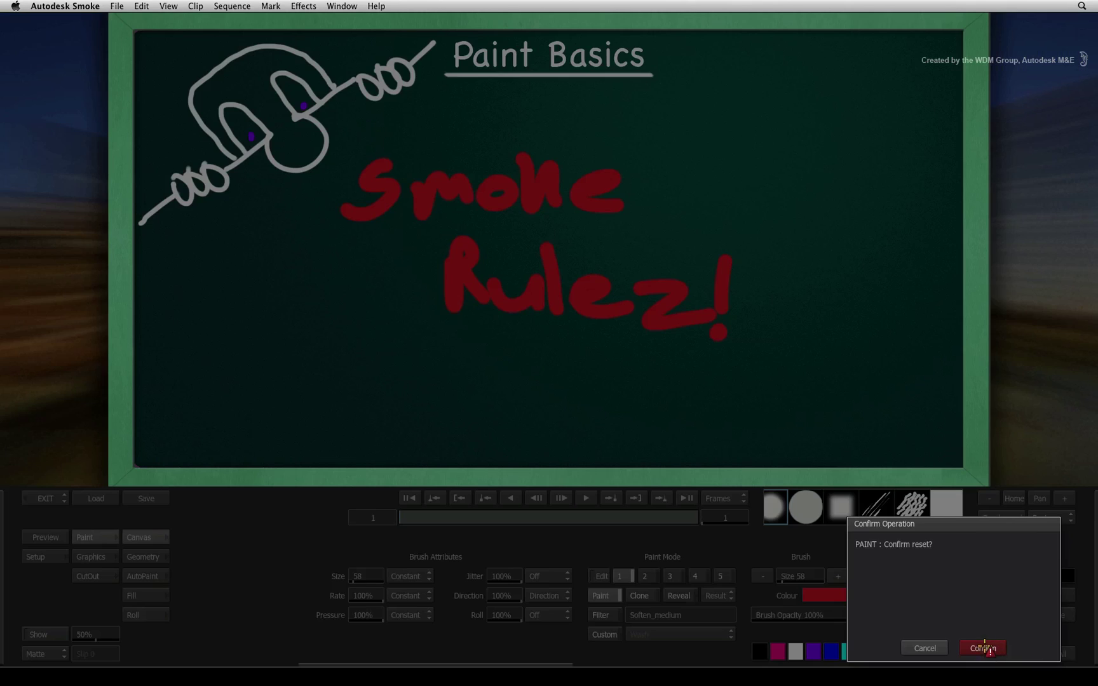
{"action": "left_click", "coordinate": [988, 647]}
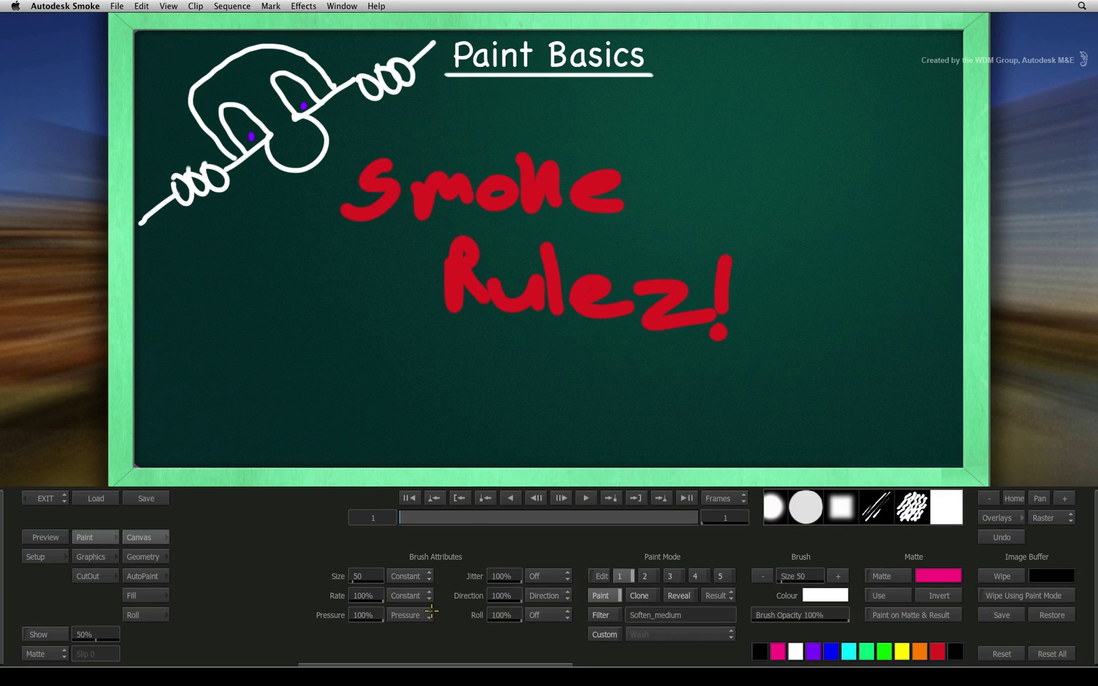